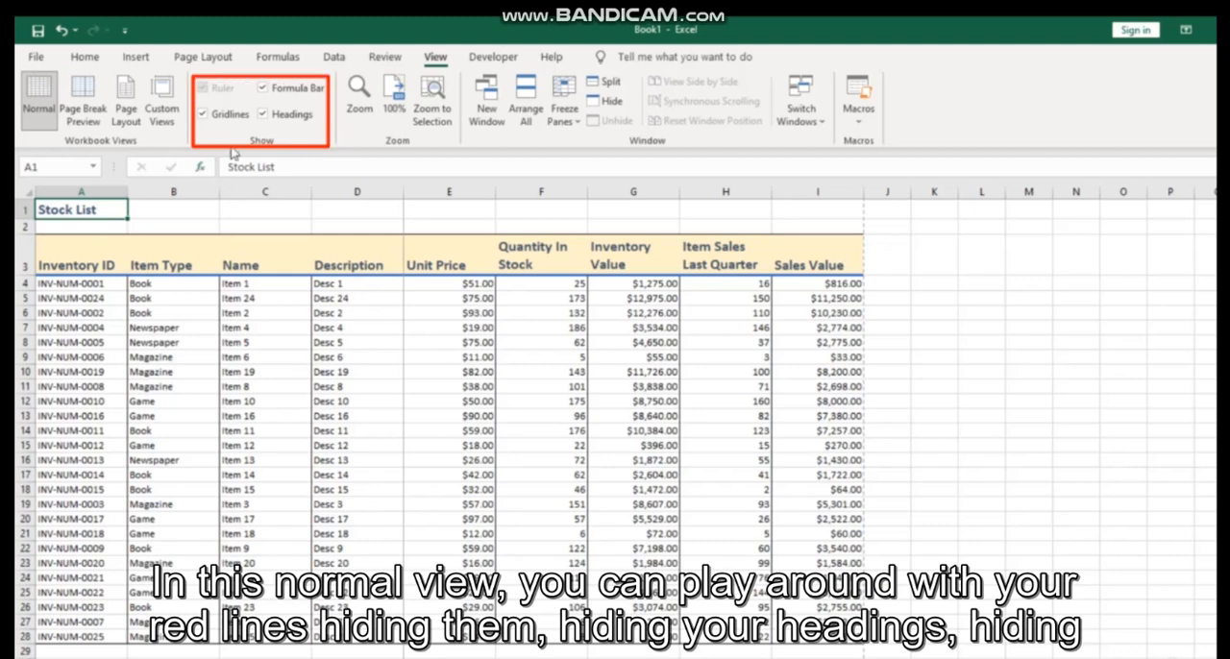
Hide and show again the worksheet's gridlines, headings and formula bar
{"action": "left_click", "coordinate": [215, 119]}
{"action": "left_click", "coordinate": [279, 116]}
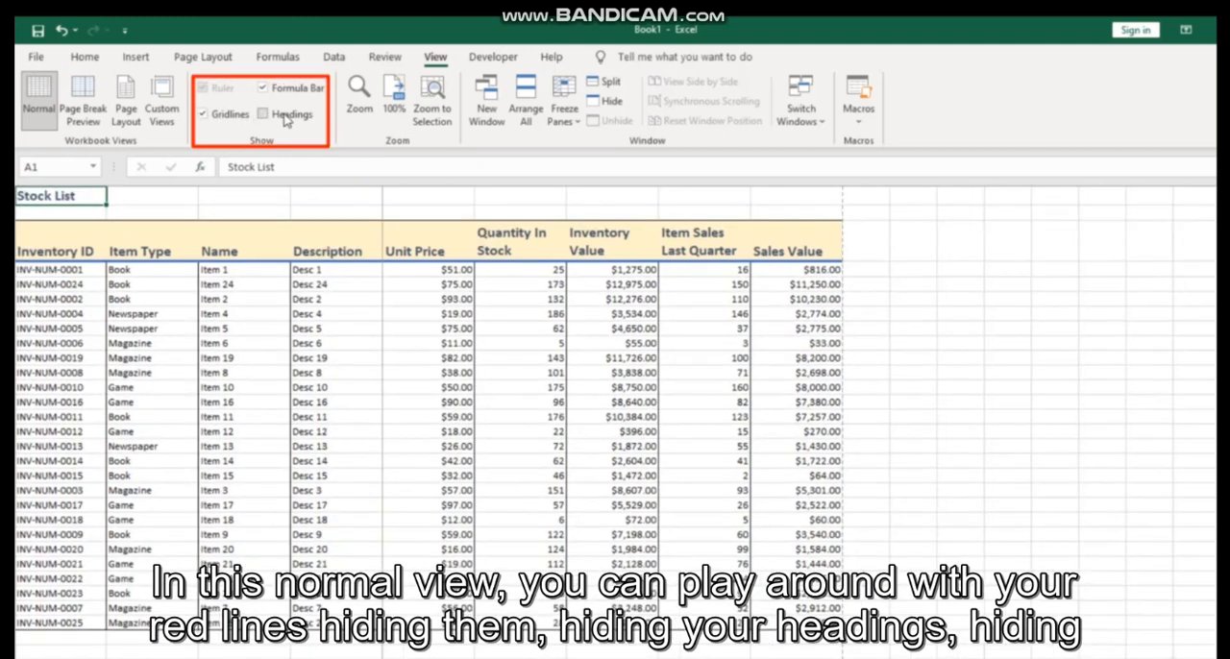
{"action": "left_click", "coordinate": [286, 116]}
{"action": "left_click", "coordinate": [289, 92]}
{"action": "left_click", "coordinate": [286, 90]}
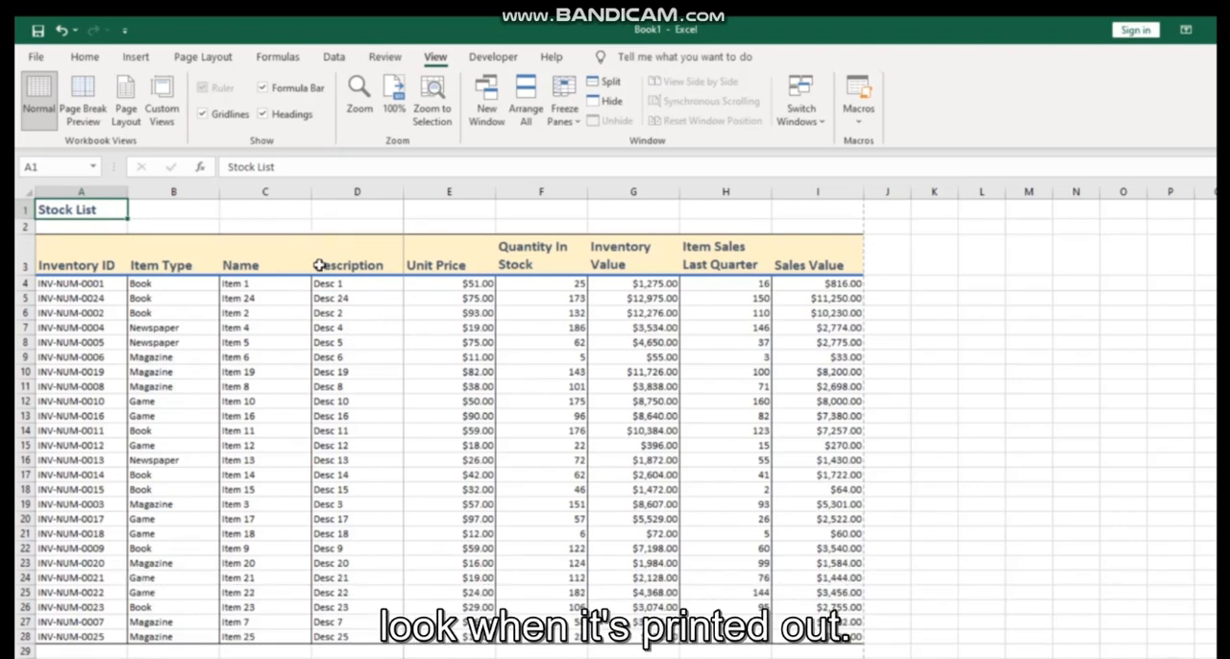
Examine how the stock list splits across pages in Page Break Preview and in Page Layout view
{"action": "left_click", "coordinate": [93, 93]}
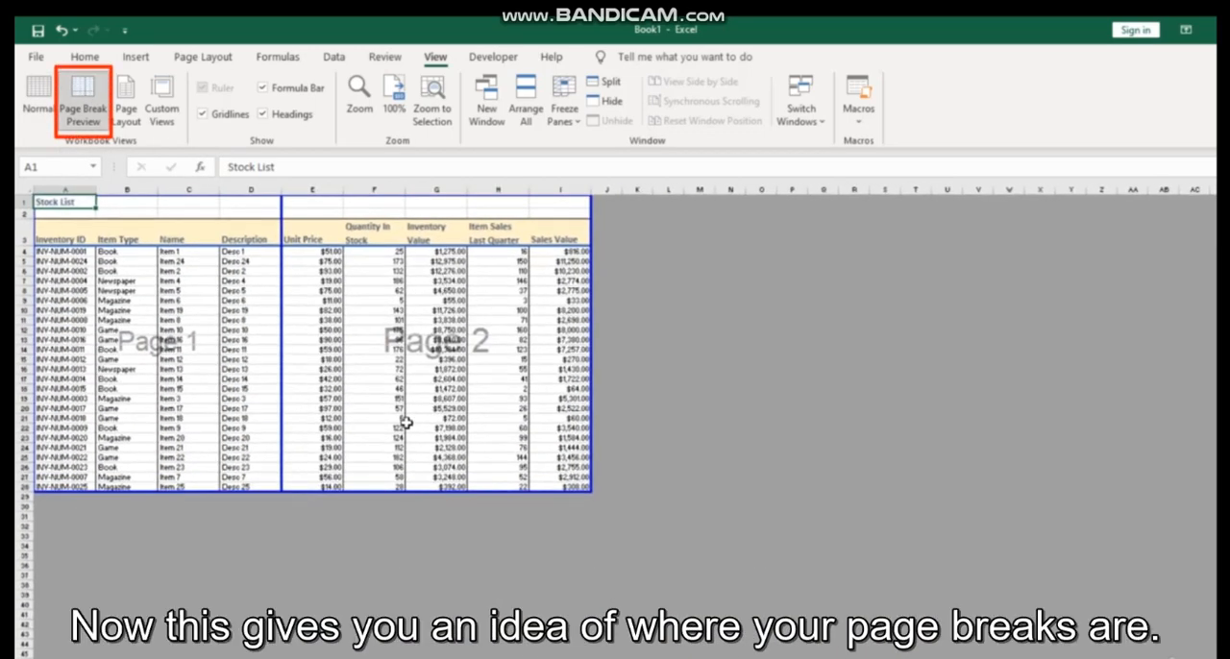
{"action": "scroll", "coordinate": [407, 422], "scroll_direction": "up", "scroll_amount": 4, "text": "ctrl"}
{"action": "scroll", "coordinate": [406, 423], "scroll_direction": "down", "scroll_amount": 2, "text": "ctrl"}
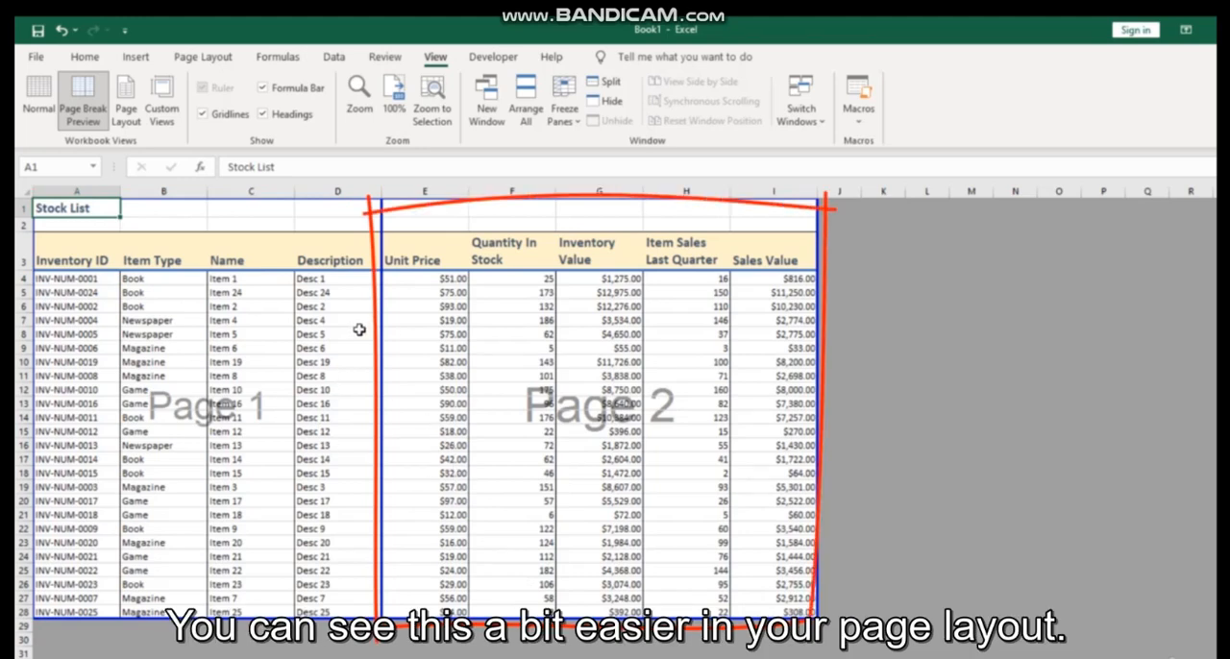
{"action": "left_click", "coordinate": [126, 107]}
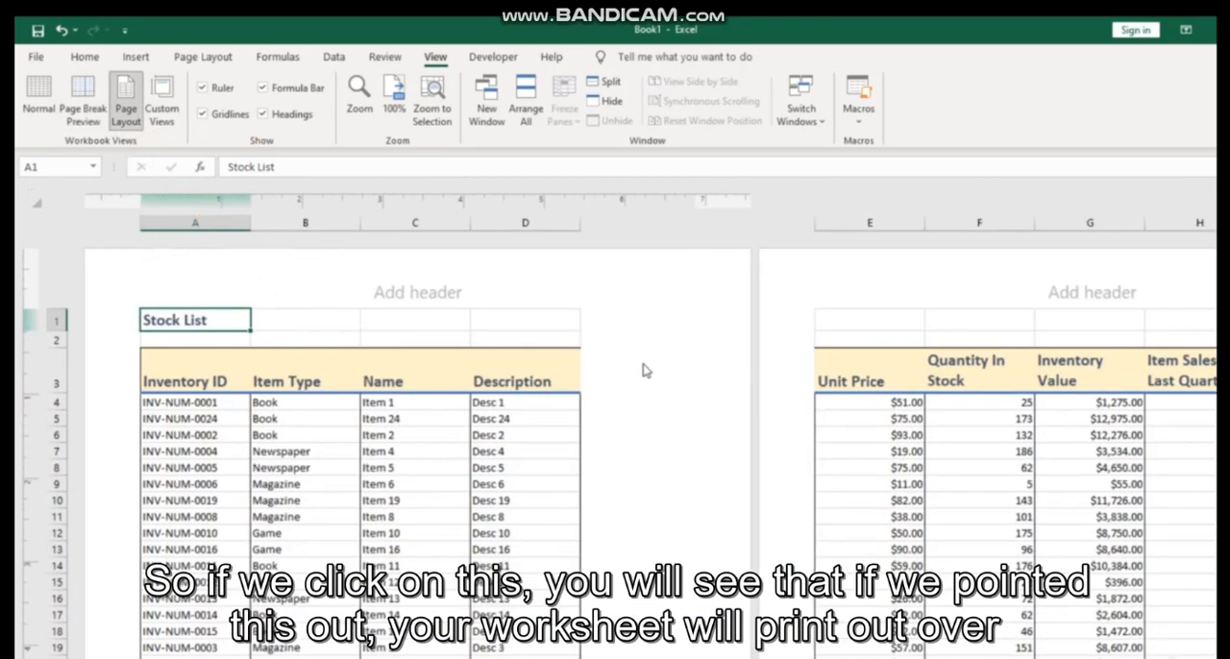
{"action": "scroll", "coordinate": [643, 371], "scroll_direction": "down", "scroll_amount": 5}
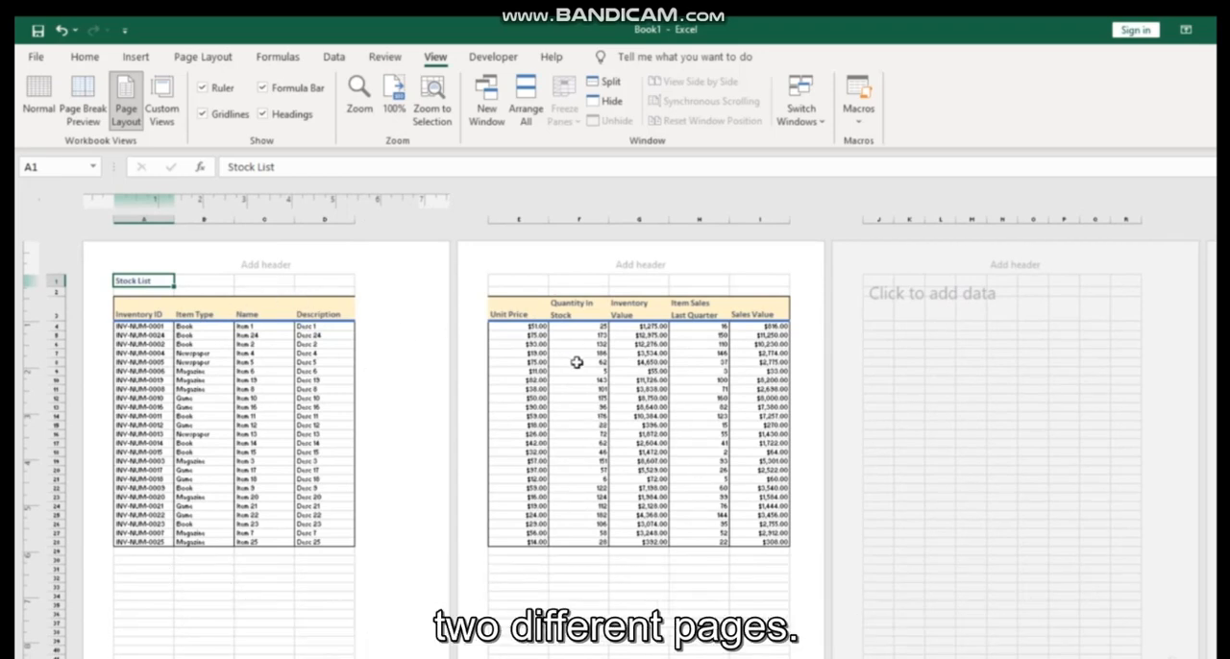
In Page Break Preview, move the page break after the Description column to the outer edge of Sales Value, and switch to Page Layout view
{"action": "left_click", "coordinate": [83, 101]}
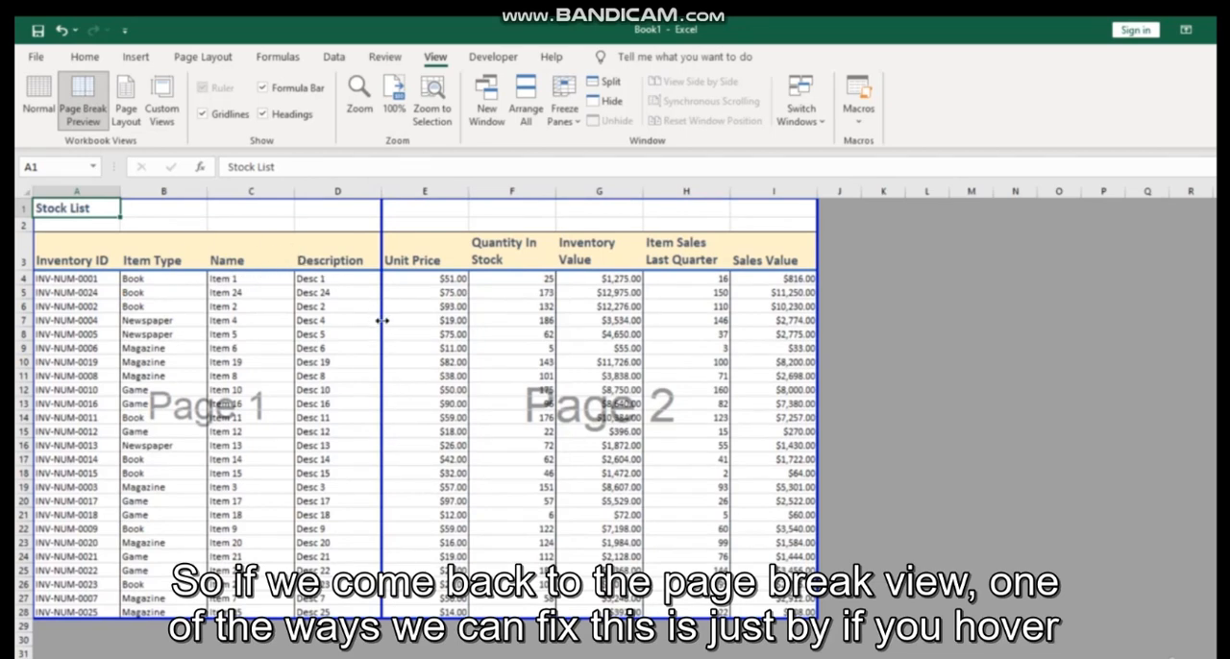
{"action": "left_click_drag", "start_coordinate": [383, 320], "coordinate": [810, 346]}
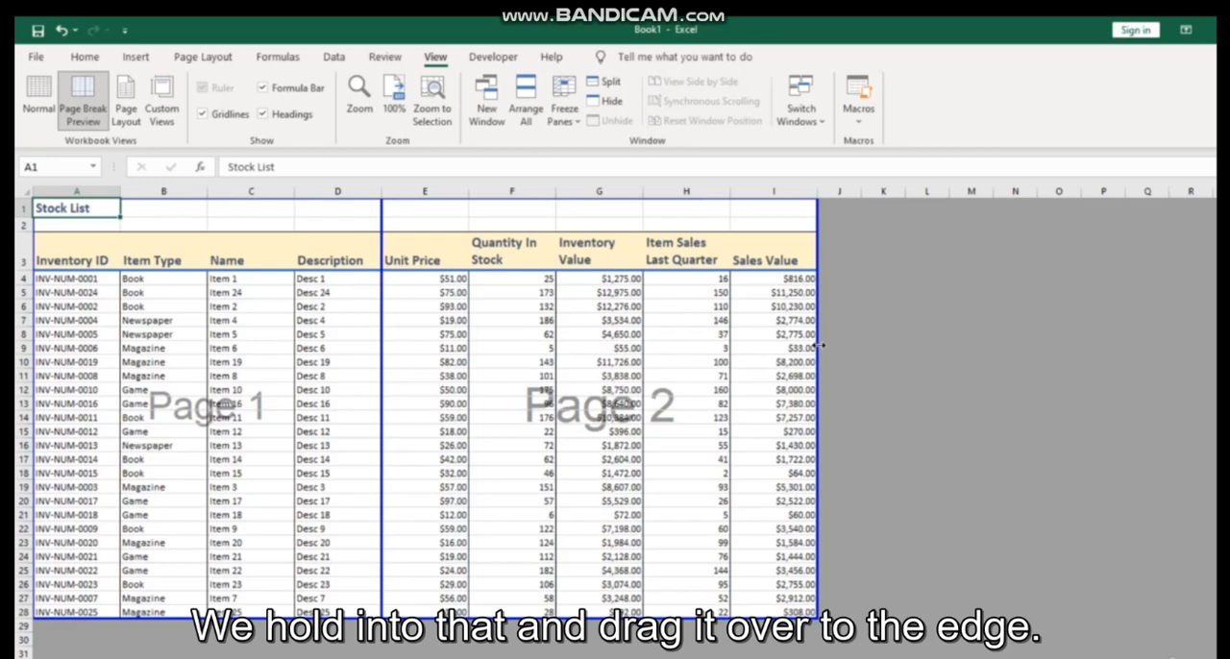
{"action": "left_click_drag", "start_coordinate": [817, 346], "coordinate": [818, 346]}
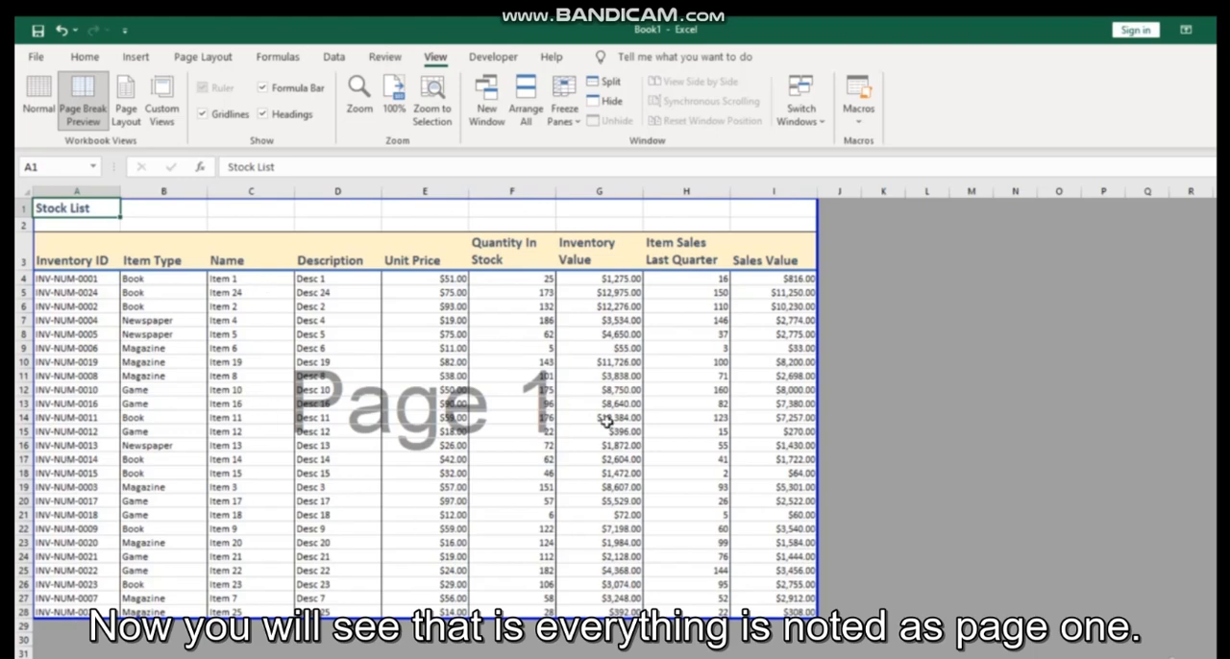
{"action": "left_click", "coordinate": [126, 96]}
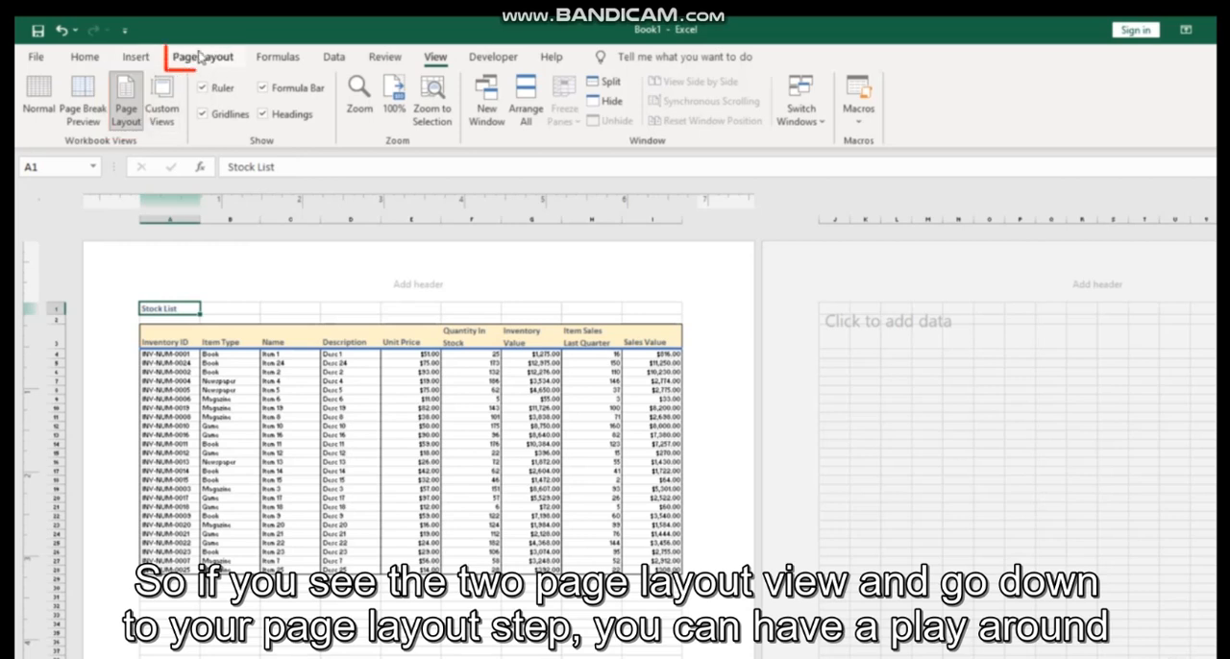
Change the page orientation to Landscape and check how the table sits on the page
{"action": "left_click", "coordinate": [203, 58]}
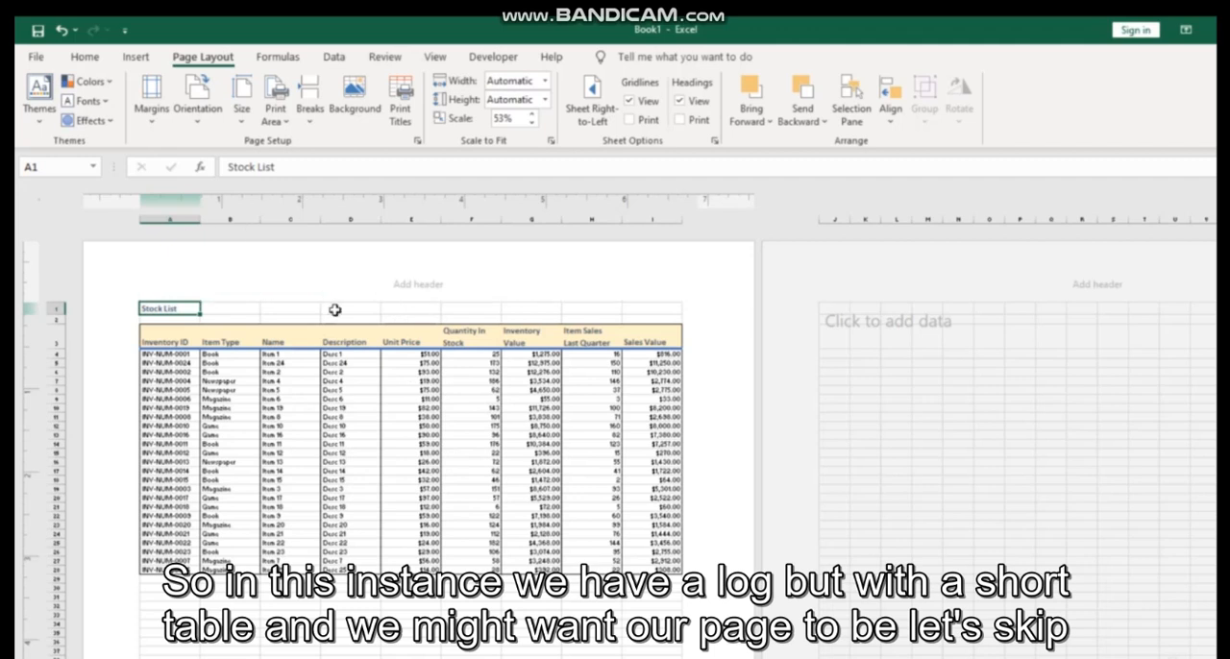
{"action": "left_click", "coordinate": [193, 112]}
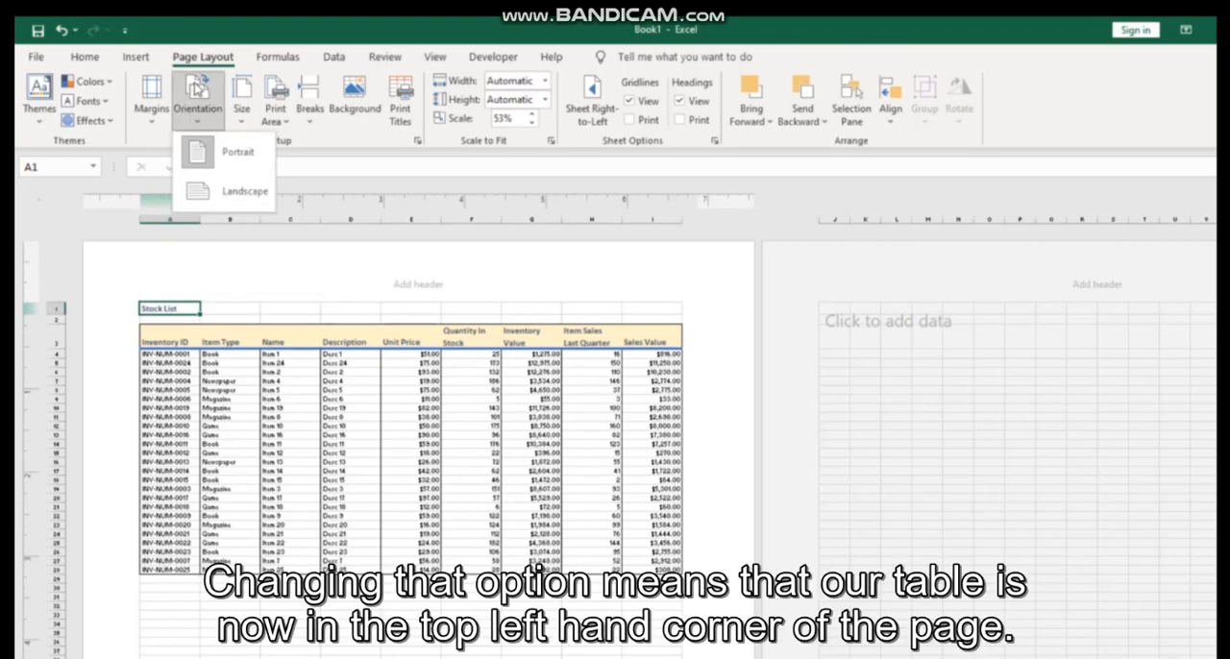
{"action": "left_click", "coordinate": [239, 193]}
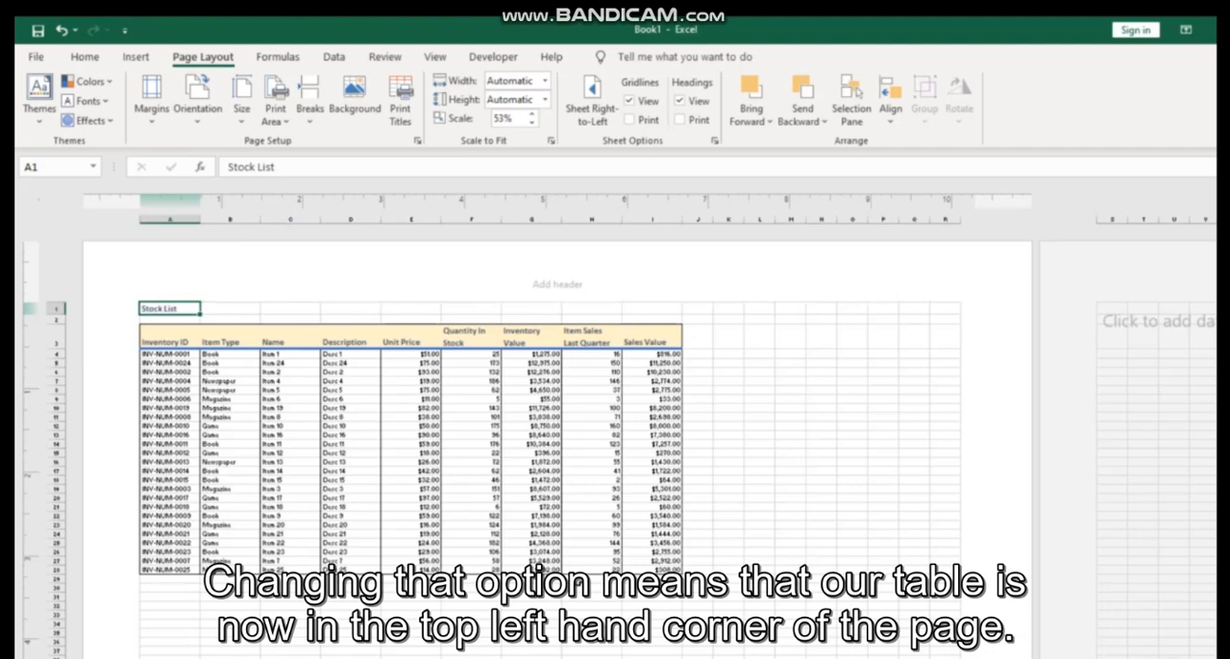
{"action": "scroll", "coordinate": [362, 461], "scroll_direction": "down", "scroll_amount": 5}
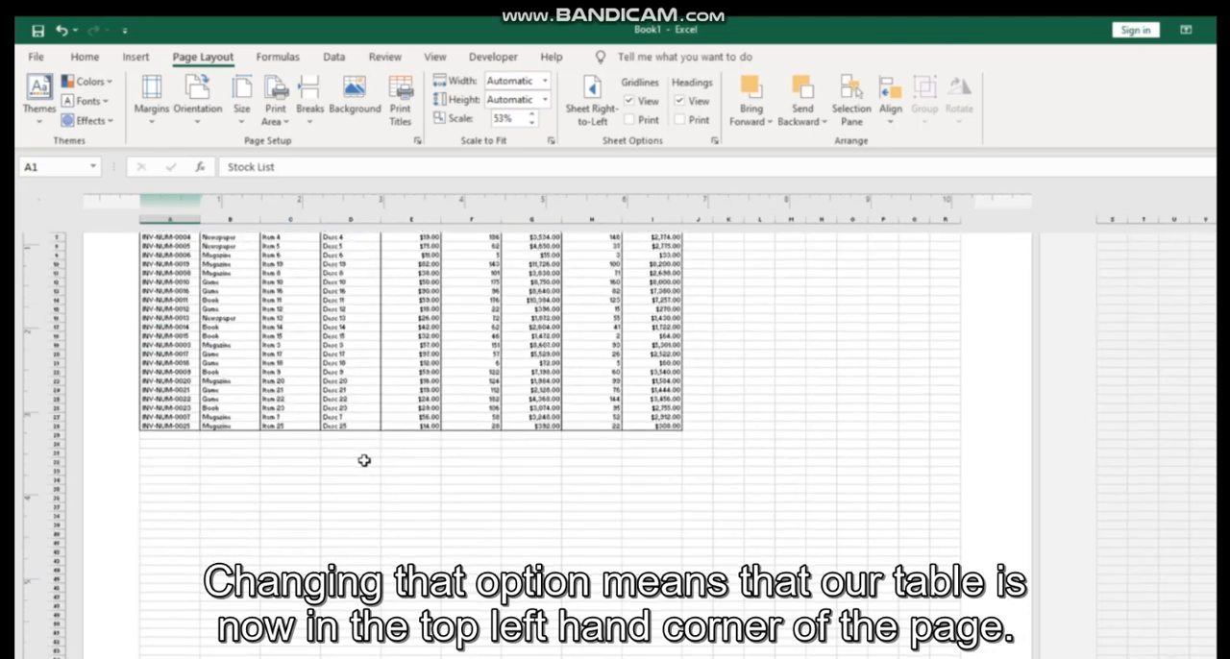
{"action": "scroll", "coordinate": [366, 458], "scroll_direction": "up", "scroll_amount": 5}
{"action": "scroll", "coordinate": [449, 440], "scroll_direction": "down", "scroll_amount": 8}
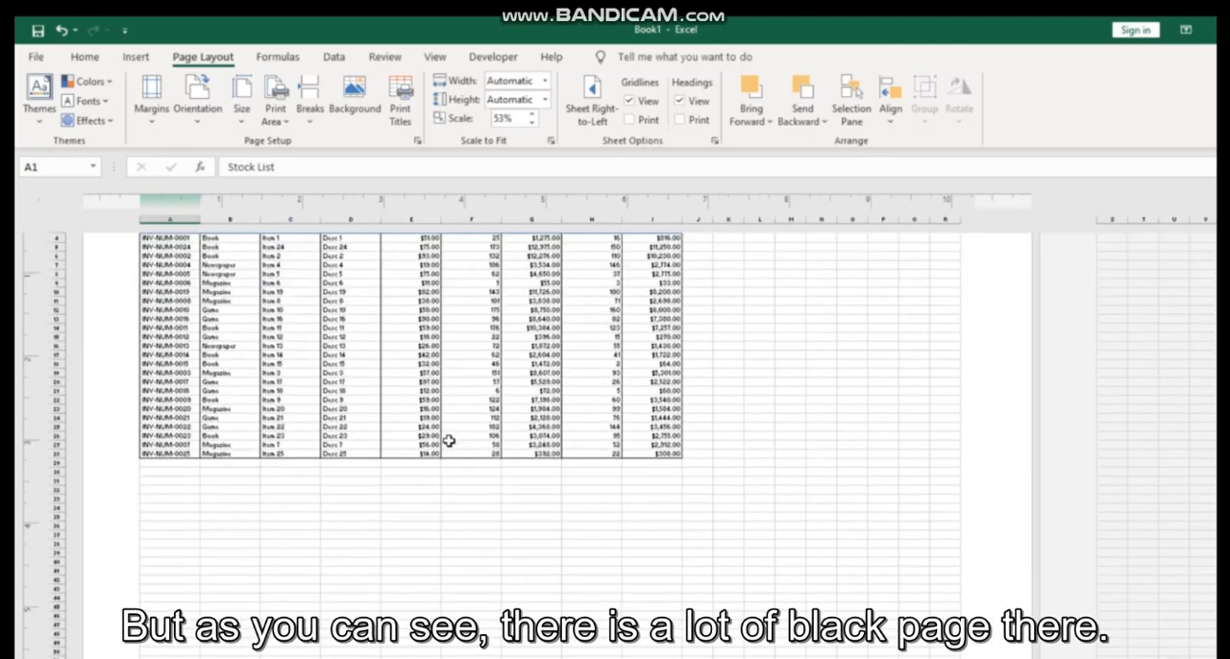
{"action": "scroll", "coordinate": [450, 444], "scroll_direction": "up", "scroll_amount": 8}
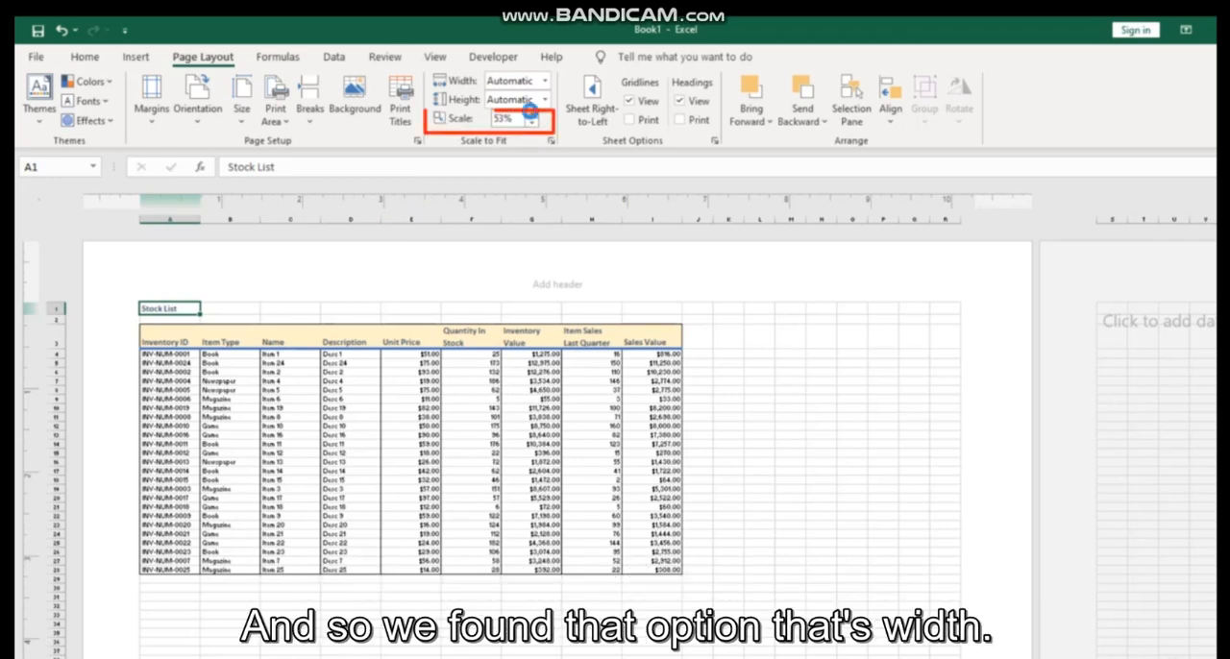
Increase the print scale of the sheet to 80%
{"action": "left_click", "coordinate": [531, 113]}
{"action": "left_click", "coordinate": [532, 112]}
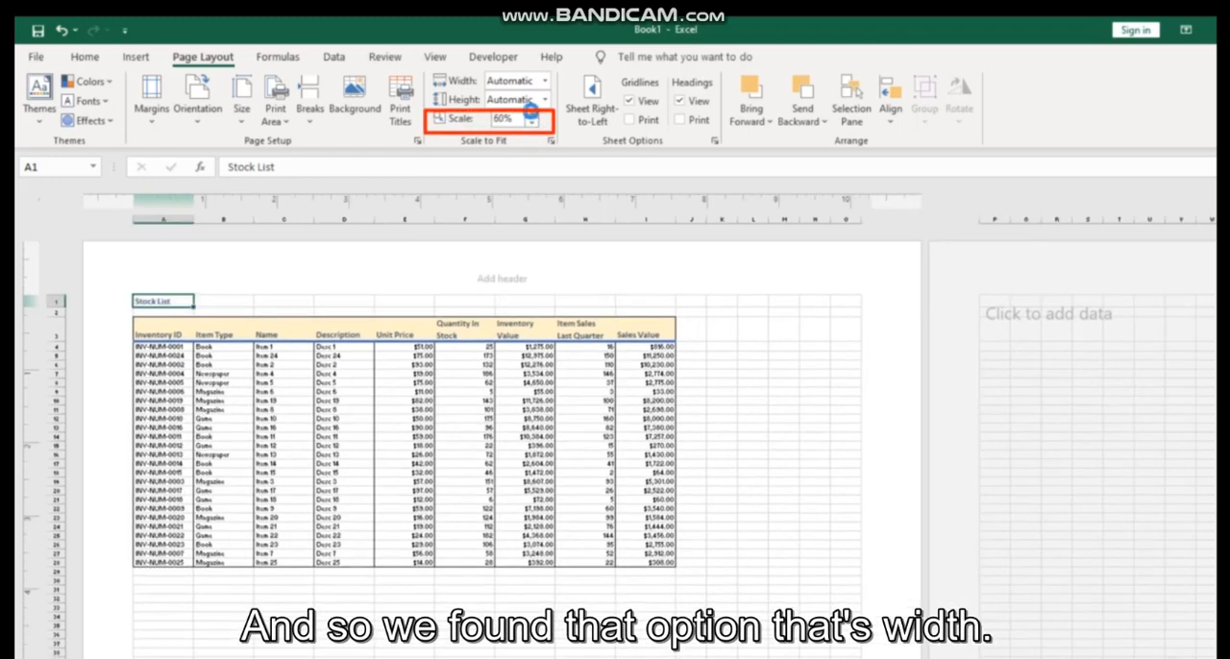
{"action": "left_click", "coordinate": [531, 112]}
{"action": "left_click", "coordinate": [531, 113]}
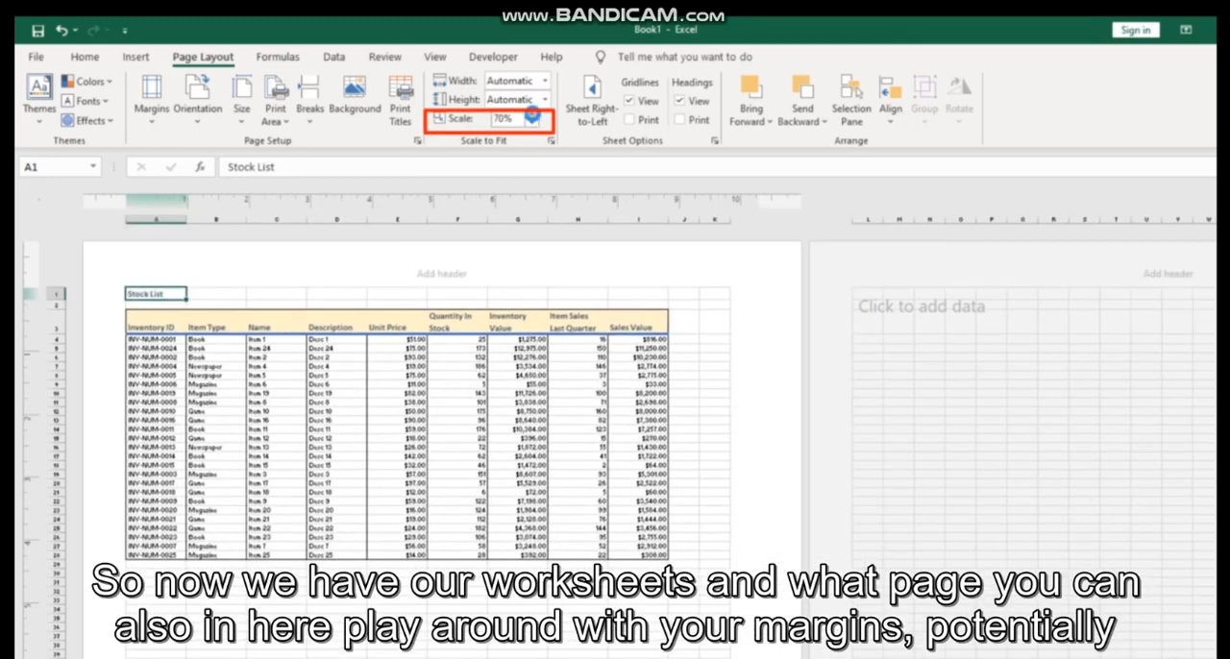
{"action": "left_click", "coordinate": [532, 113]}
{"action": "left_click", "coordinate": [531, 114]}
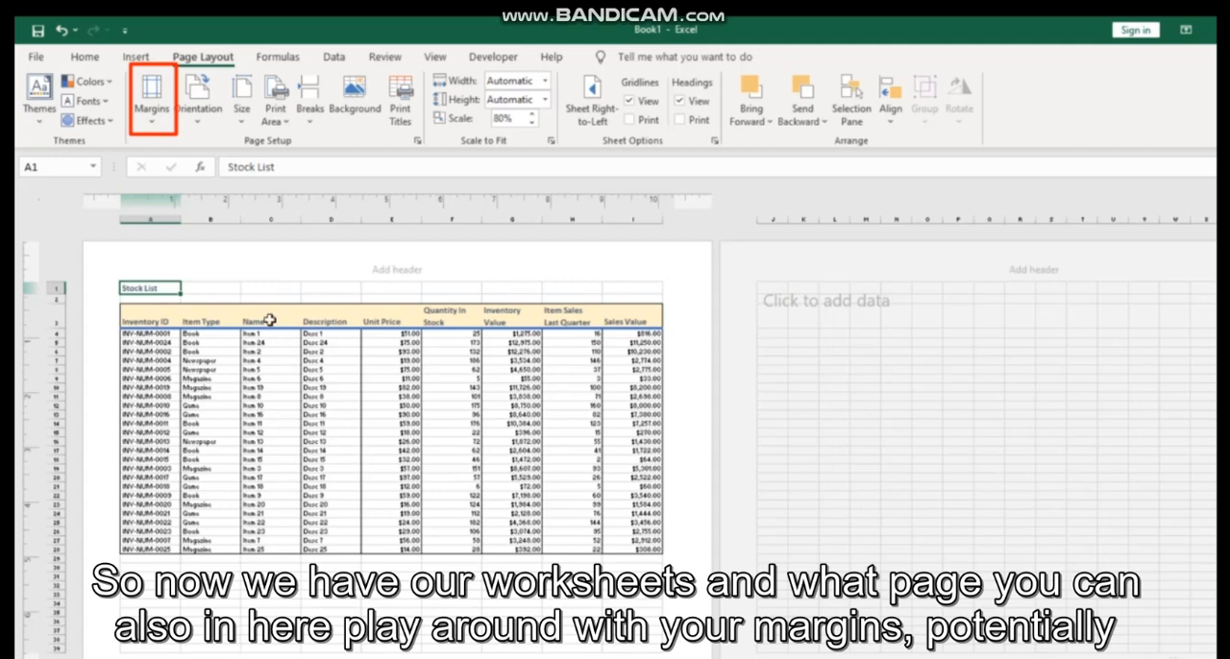
Apply Narrow page margins and raise the print scale to 85%
{"action": "left_click", "coordinate": [156, 102]}
{"action": "left_click", "coordinate": [217, 328]}
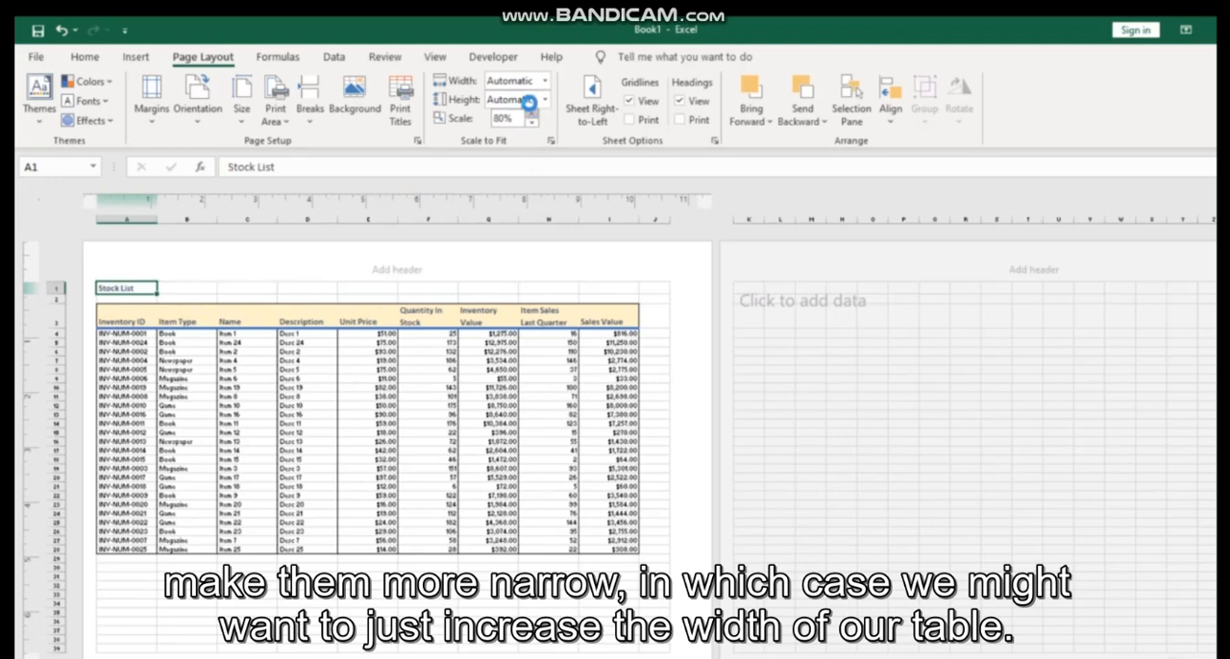
{"action": "left_click", "coordinate": [531, 113]}
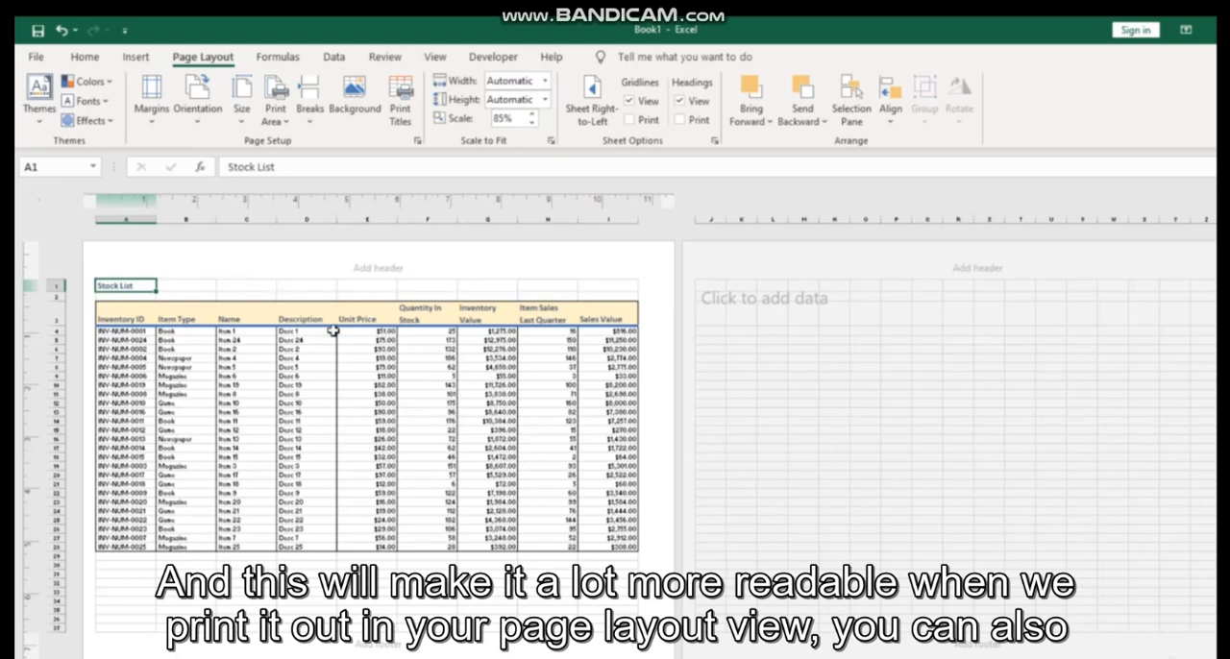
Open the first page's centre header and then its footer for editing without adding any text
{"action": "left_click", "coordinate": [436, 56]}
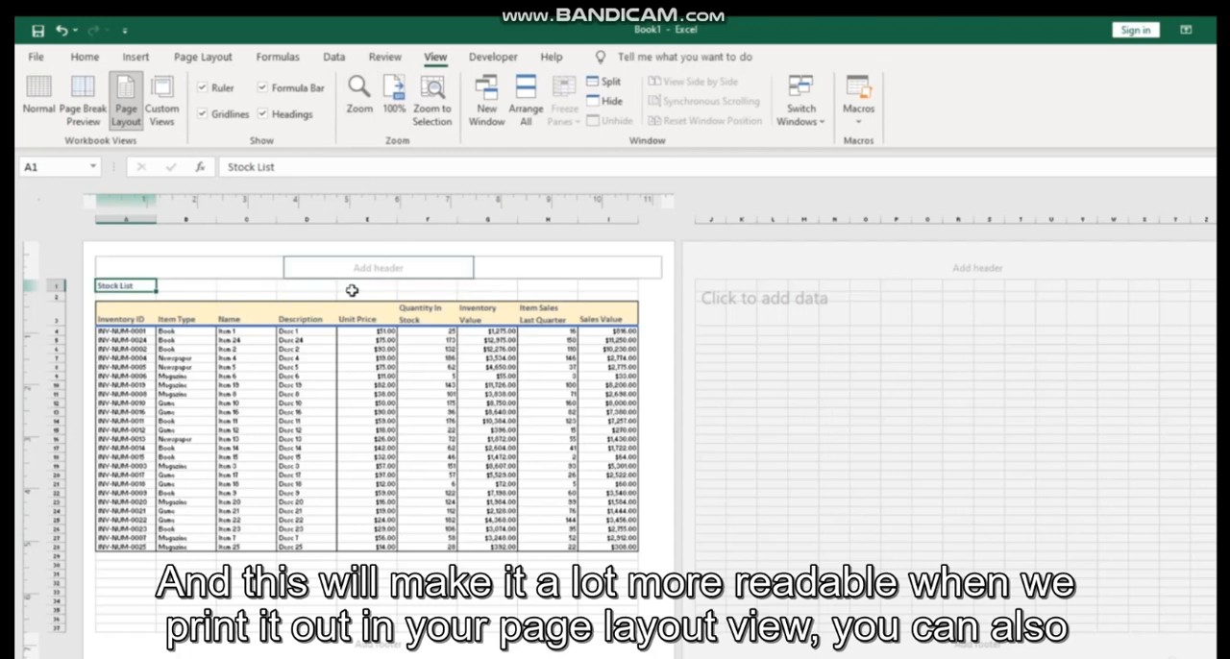
{"action": "left_click", "coordinate": [378, 266]}
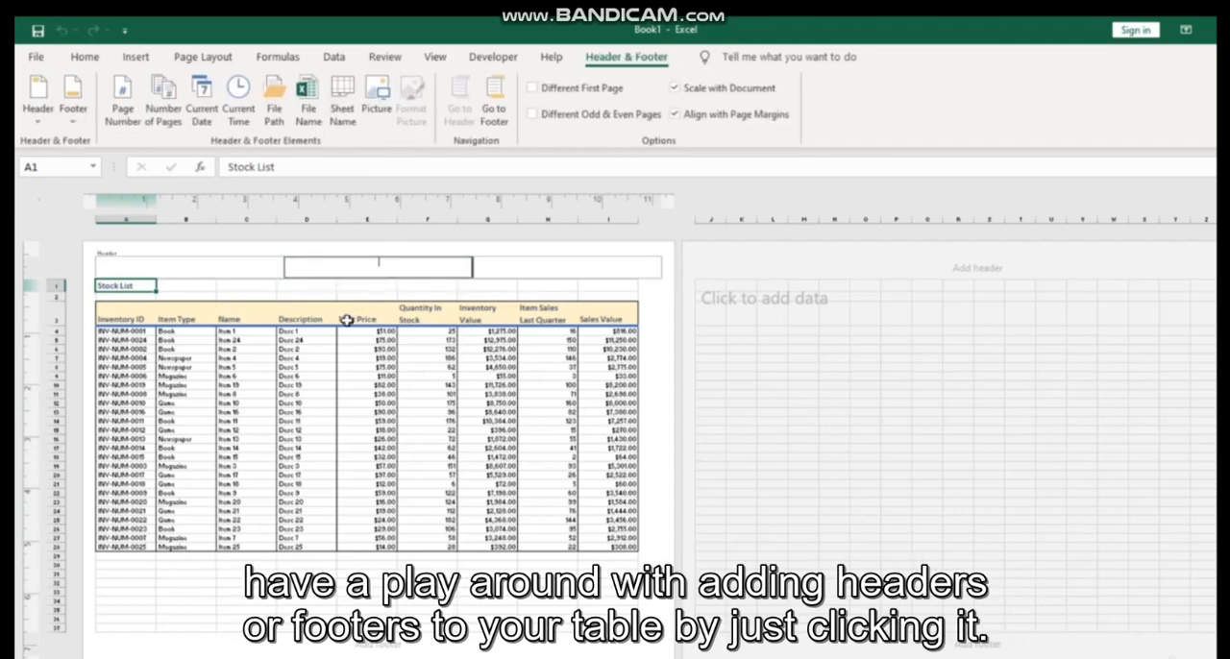
{"action": "left_click", "coordinate": [383, 651]}
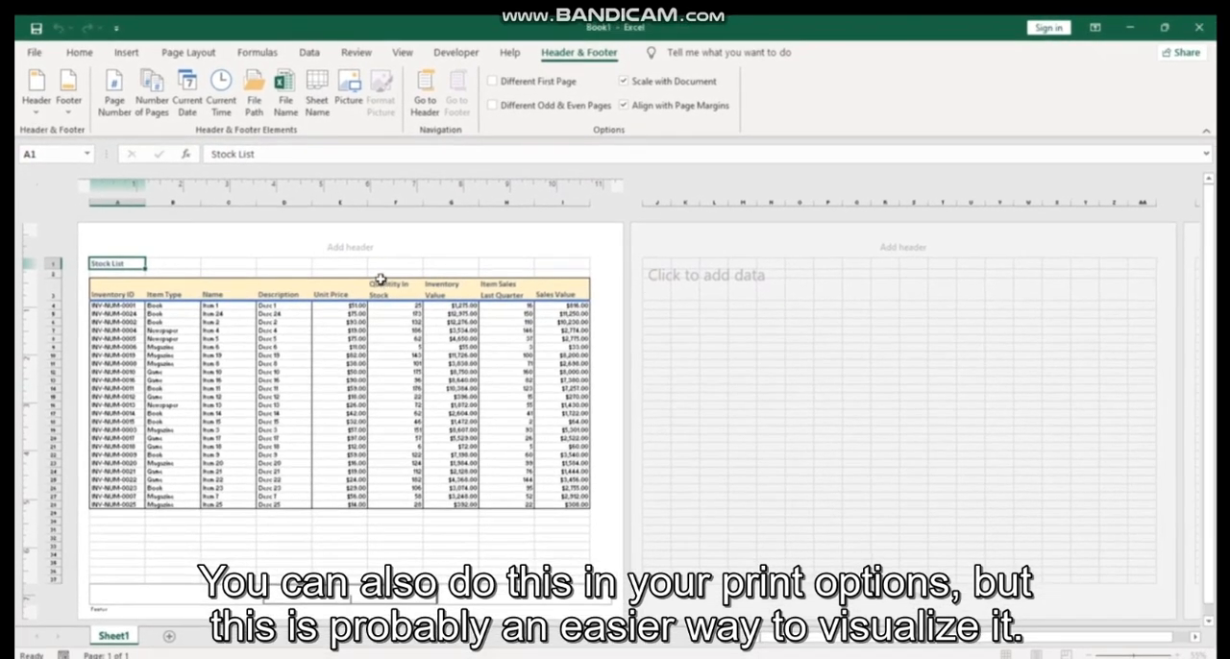
Check the stock list in the print preview, then return to the worksheet and its view options
{"action": "left_click", "coordinate": [34, 52]}
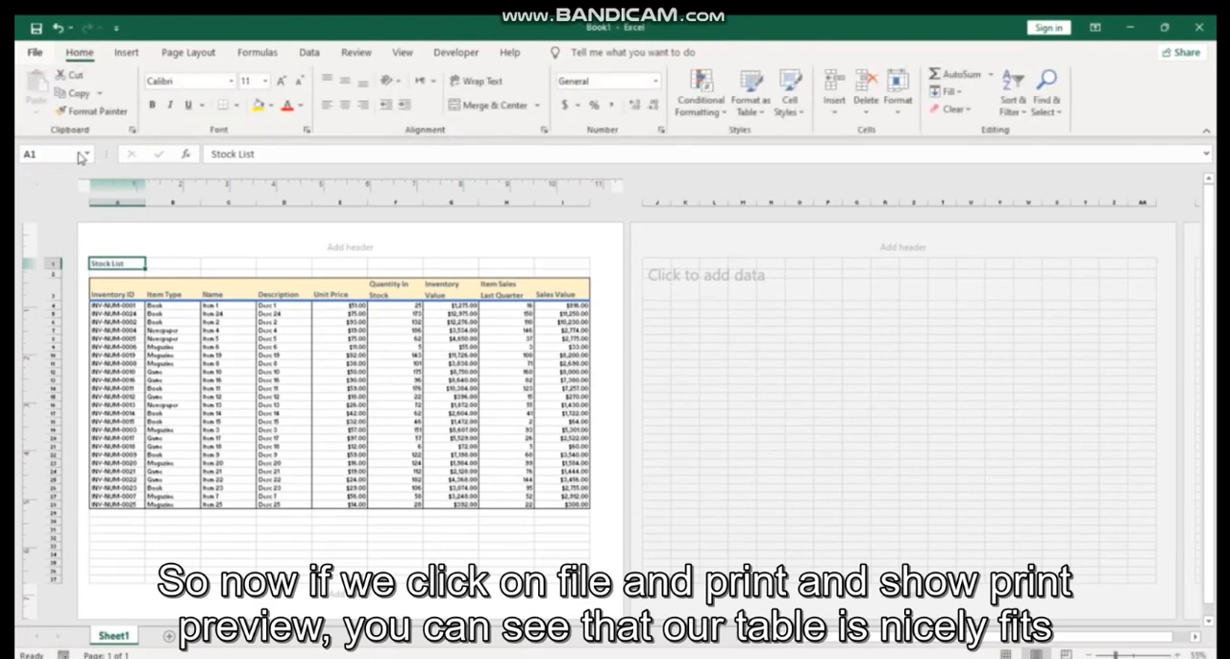
{"action": "left_click", "coordinate": [63, 322]}
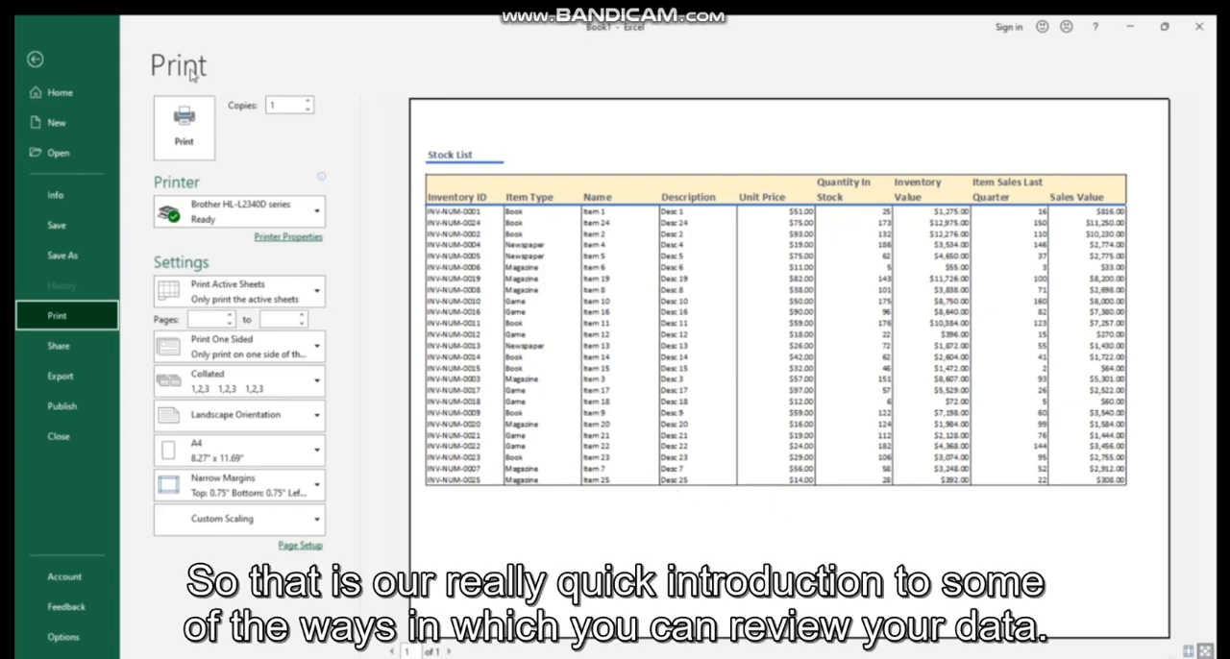
{"action": "left_click", "coordinate": [66, 67]}
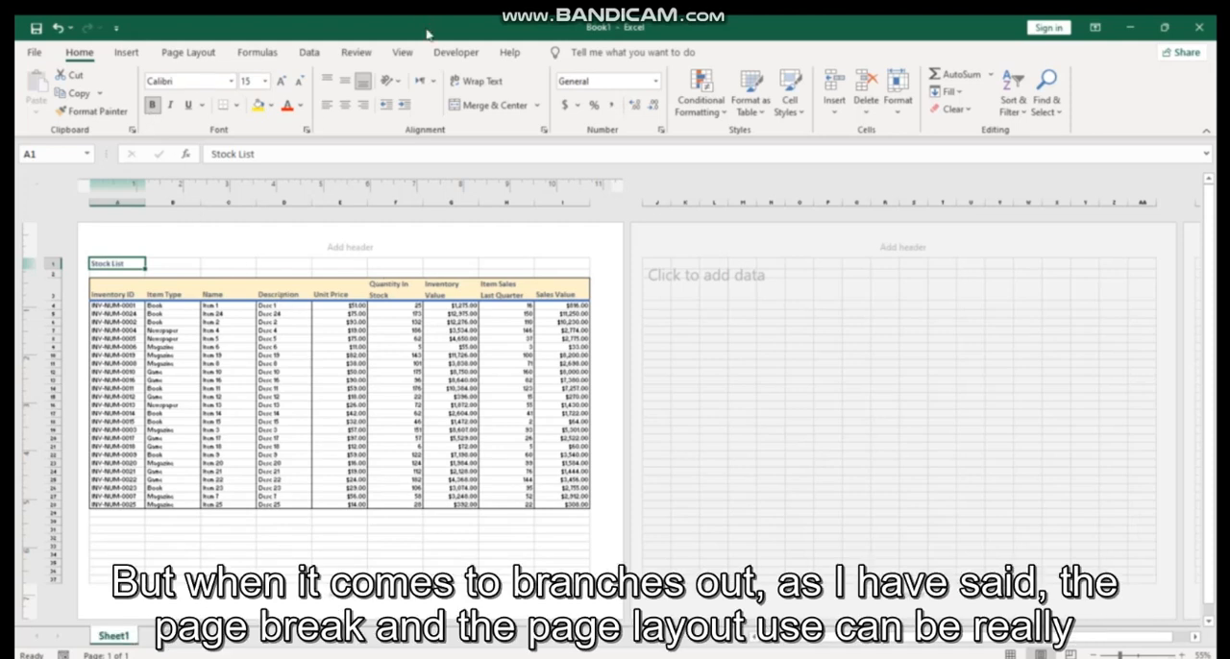
{"action": "left_click", "coordinate": [402, 53]}
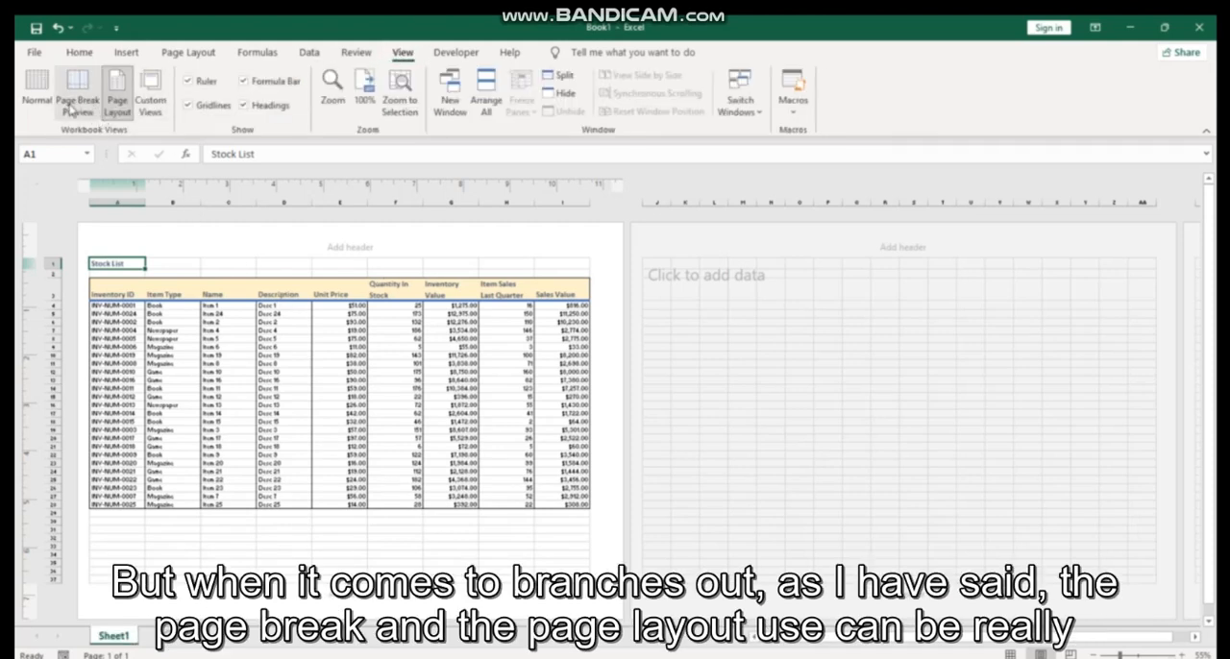